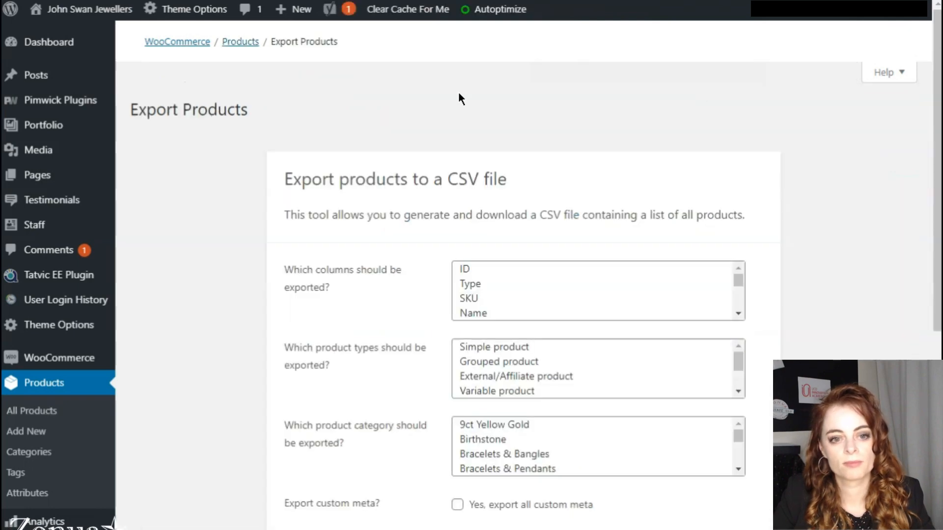
pyautogui.click(390, 310)
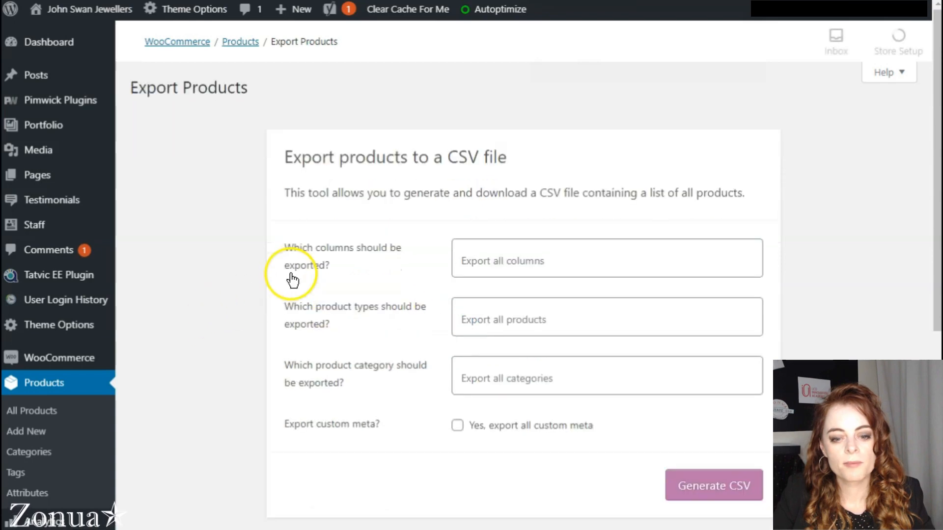
pyautogui.scroll(-3, 292, 276)
pyautogui.scroll(2, 291, 276)
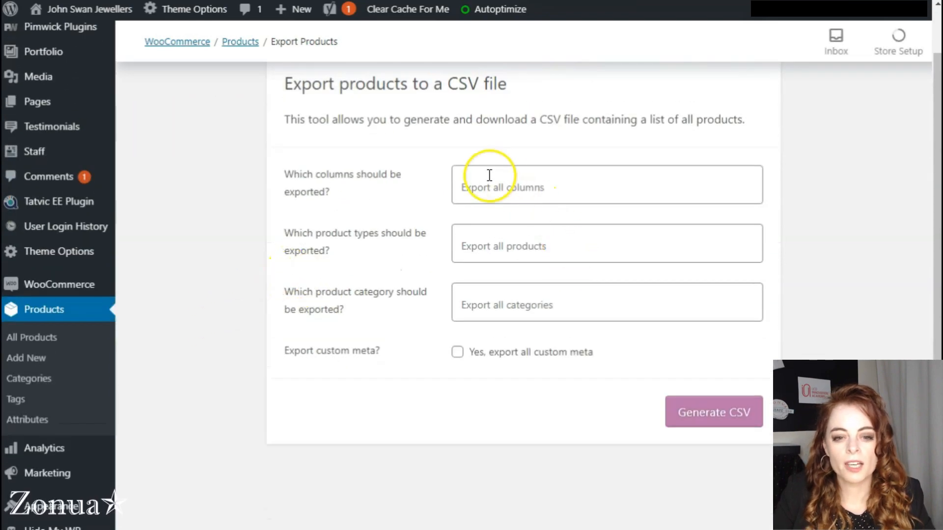
pyautogui.click(456, 352)
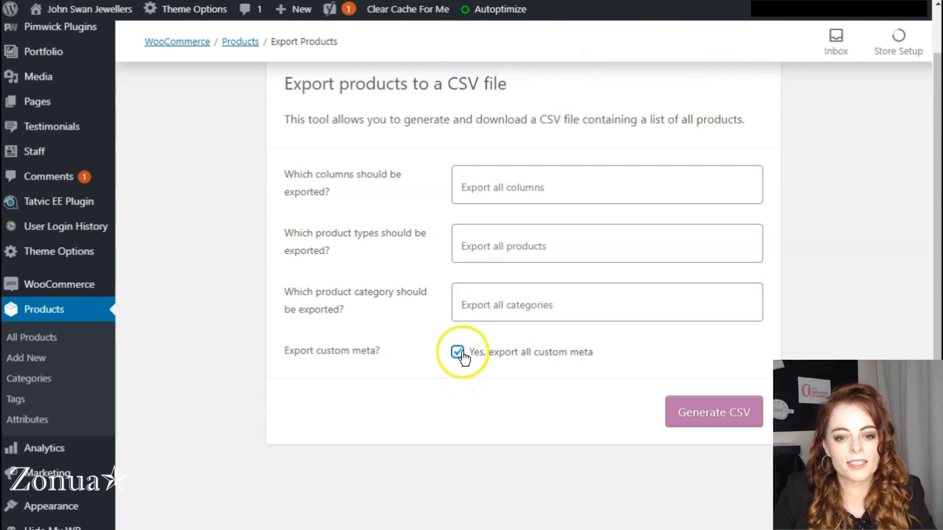
pyautogui.click(459, 354)
# Step: Add SKU and Name to the columns included in the product export
pyautogui.click(558, 188)
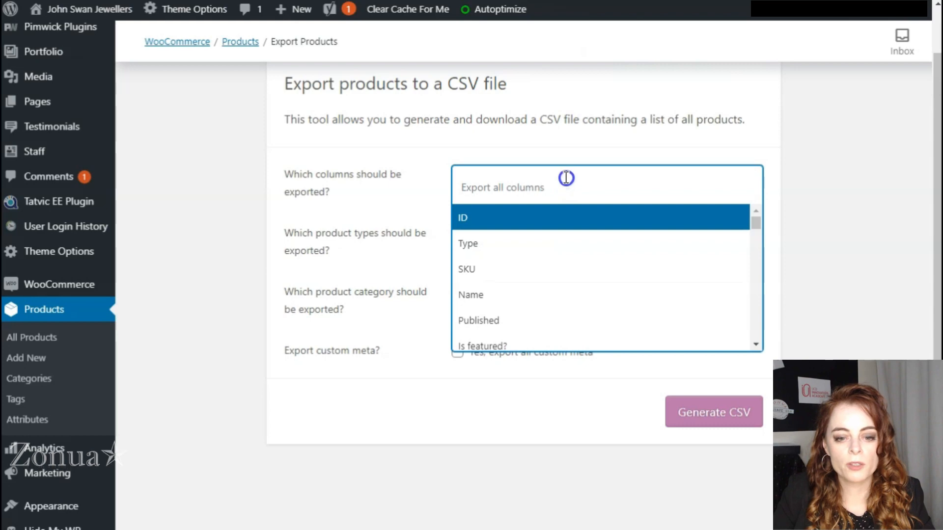
pyautogui.click(548, 183)
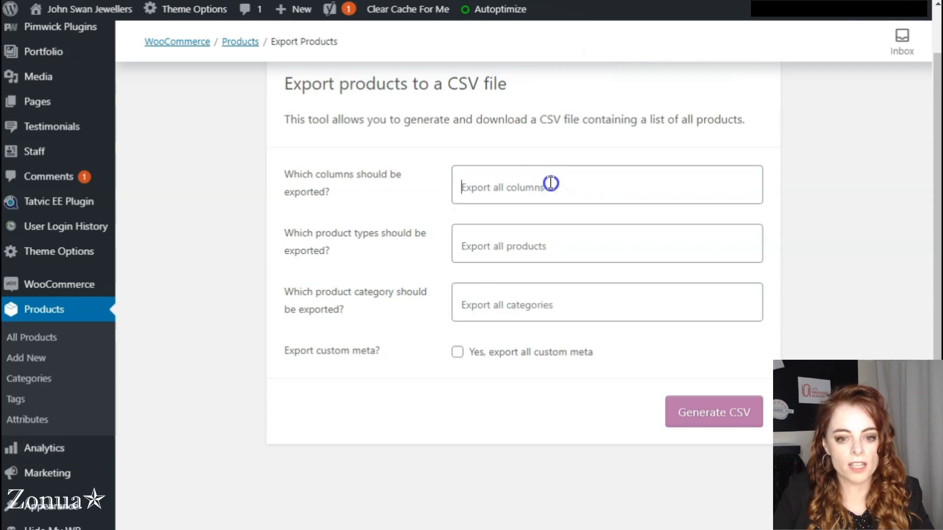
pyautogui.click(551, 183)
pyautogui.click(511, 267)
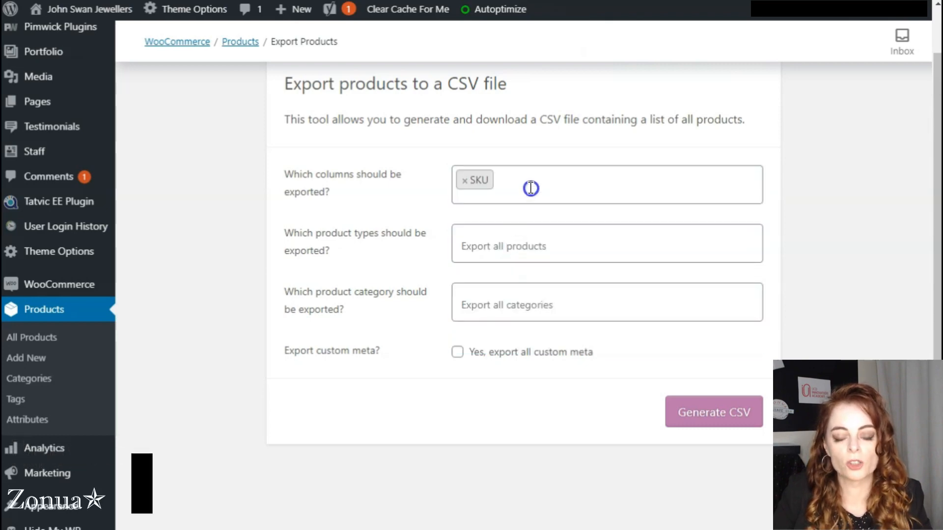
pyautogui.click(532, 188)
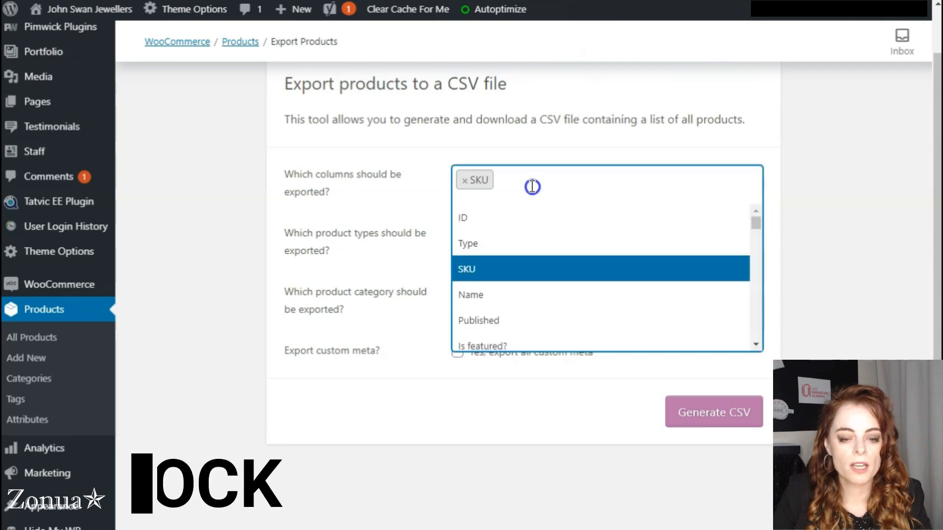
pyautogui.click(481, 295)
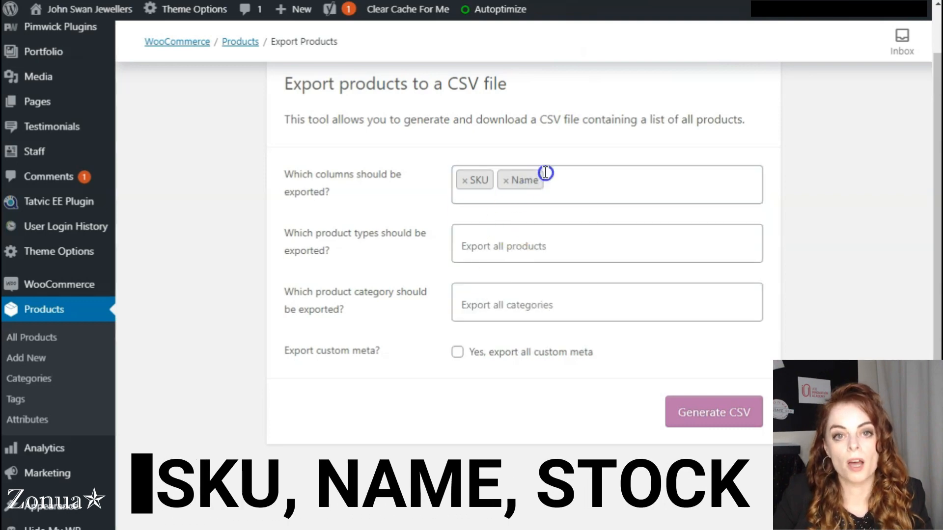
# Step: Find the Stock column by searching for "stock" and add it to the export columns
pyautogui.click(571, 183)
pyautogui.write('s')
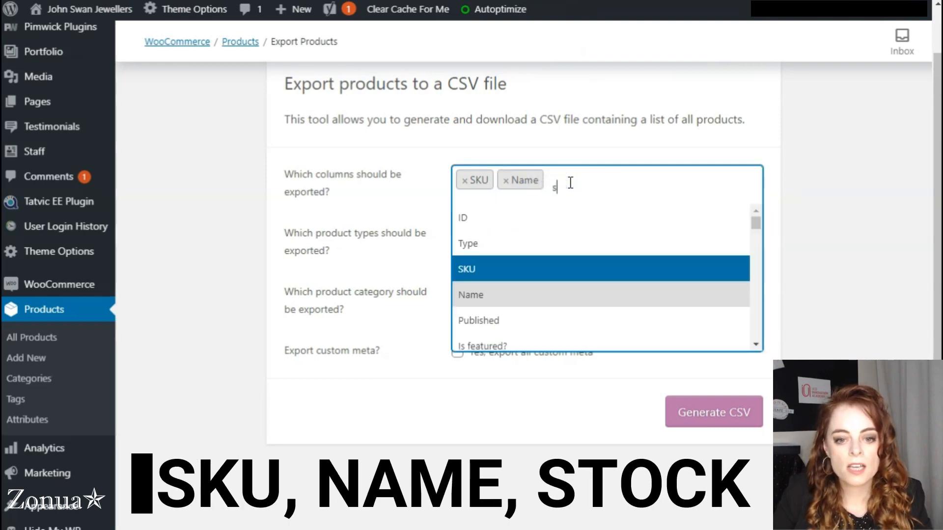
pyautogui.write('tock')
pyautogui.click(592, 172)
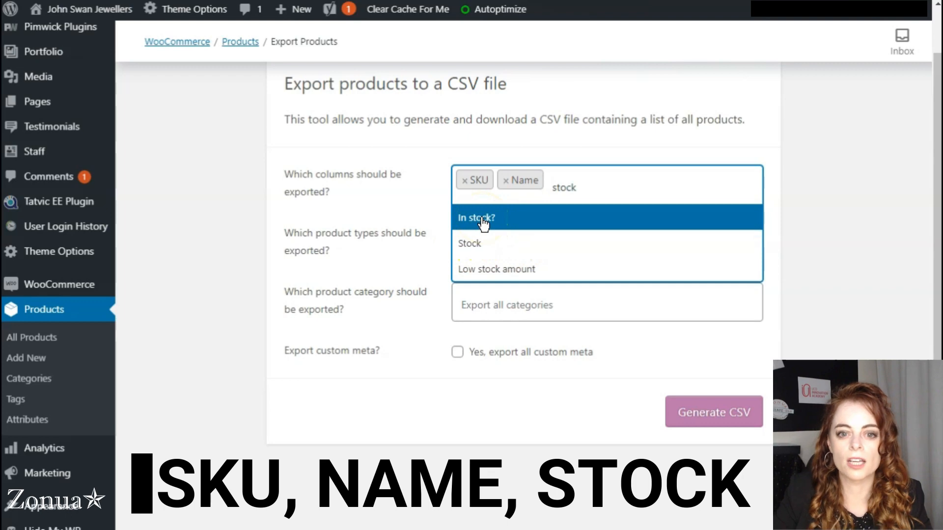
pyautogui.click(499, 248)
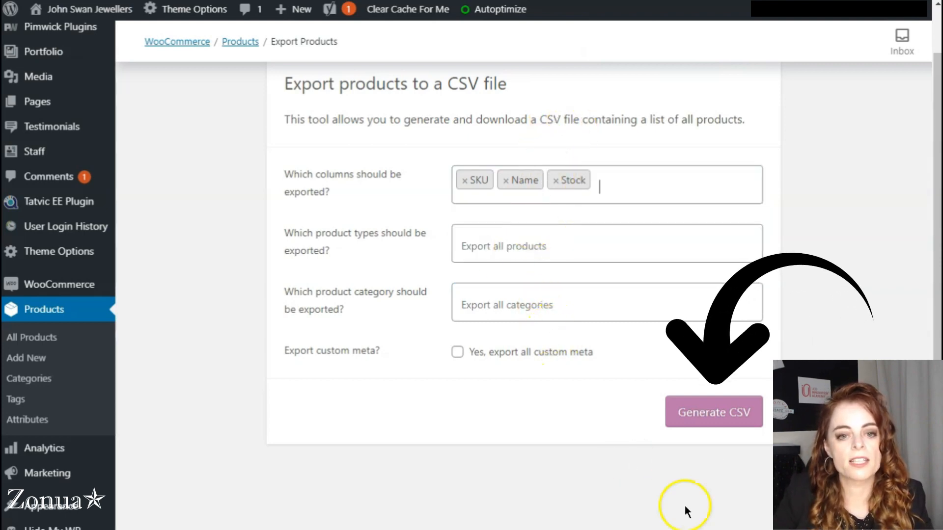
# Step: Generate the product CSV, save it as temp.csv and open the downloaded file in Excel
pyautogui.click(722, 421)
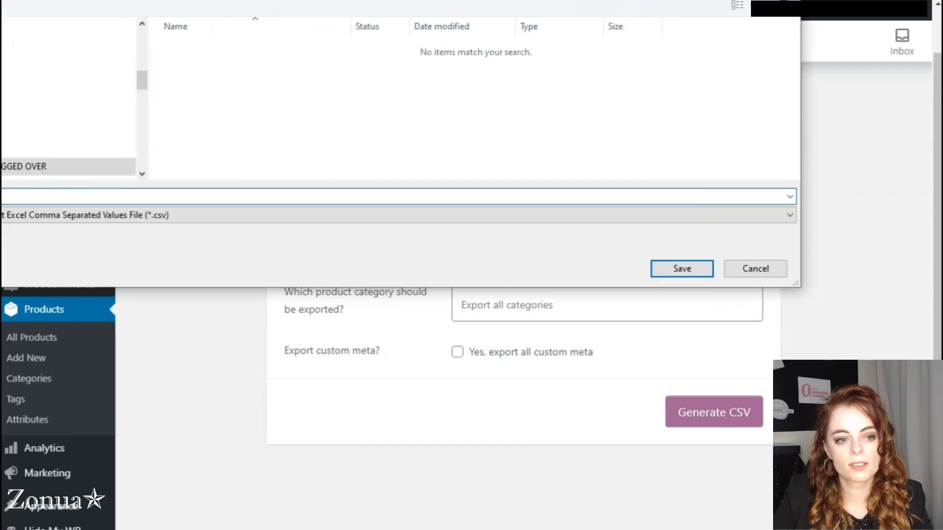
pyautogui.click(682, 270)
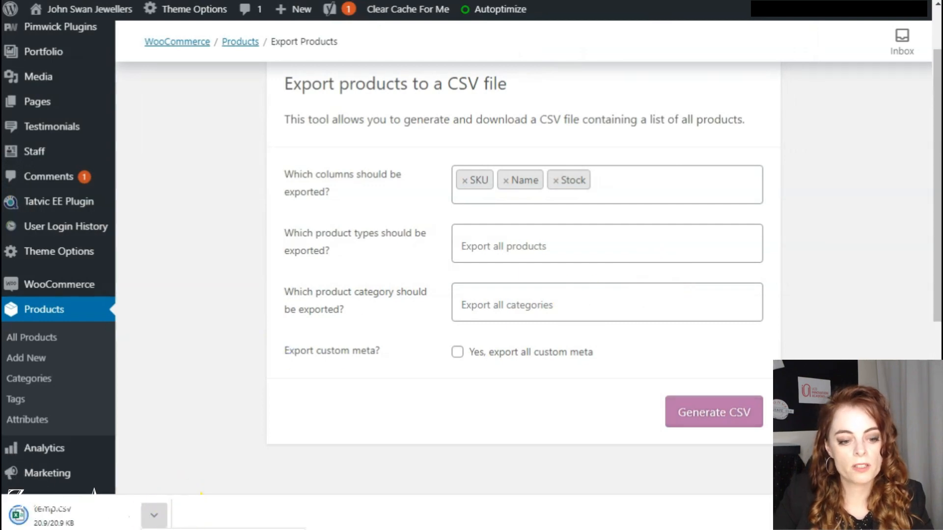
pyautogui.click(201, 529)
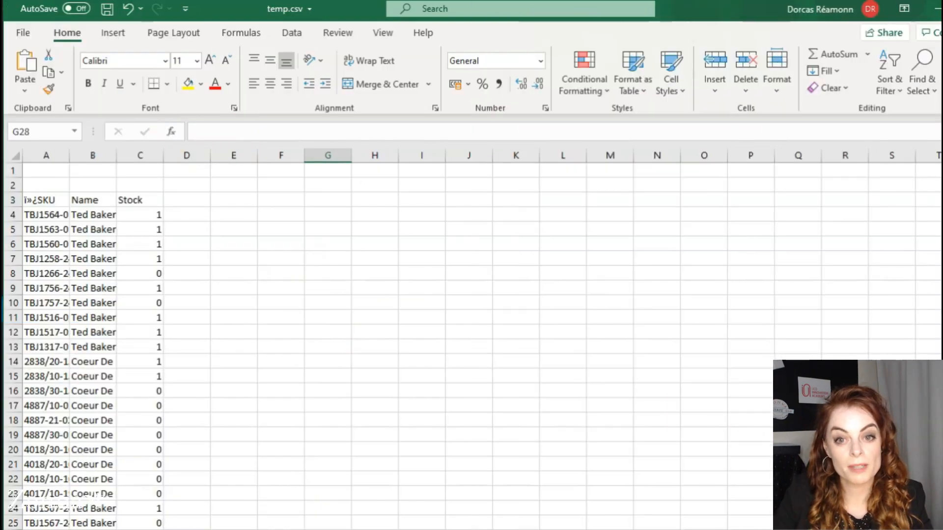
# Step: Widen the SKU and Name columns so their full contents fit
pyautogui.scroll(-7, 93, 288)
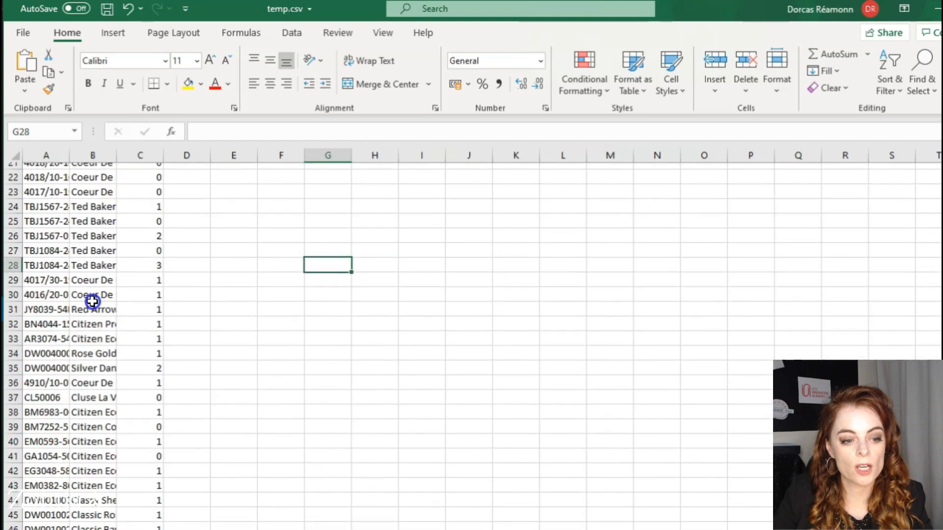
pyautogui.scroll(5, 92, 275)
pyautogui.scroll(2, 91, 270)
pyautogui.moveTo(69, 152); pyautogui.dragTo(114, 154)
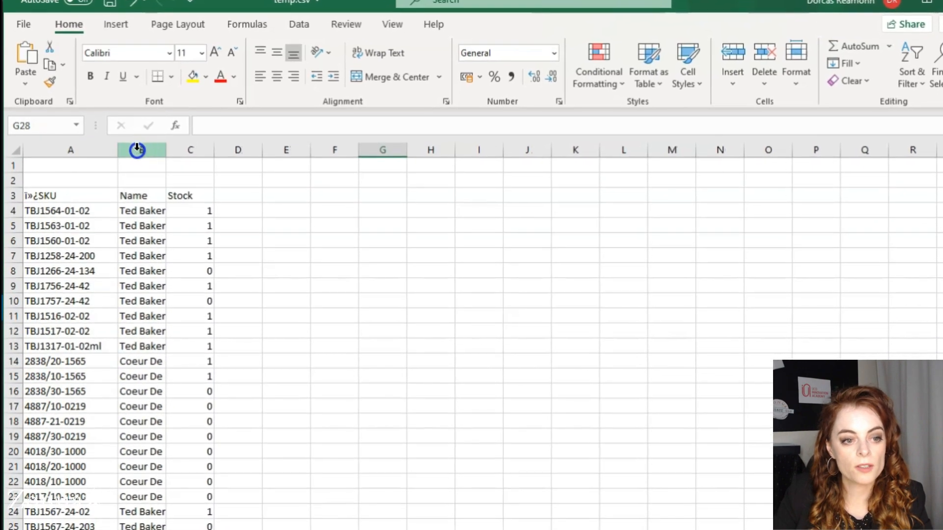
pyautogui.doubleClick(166, 150)
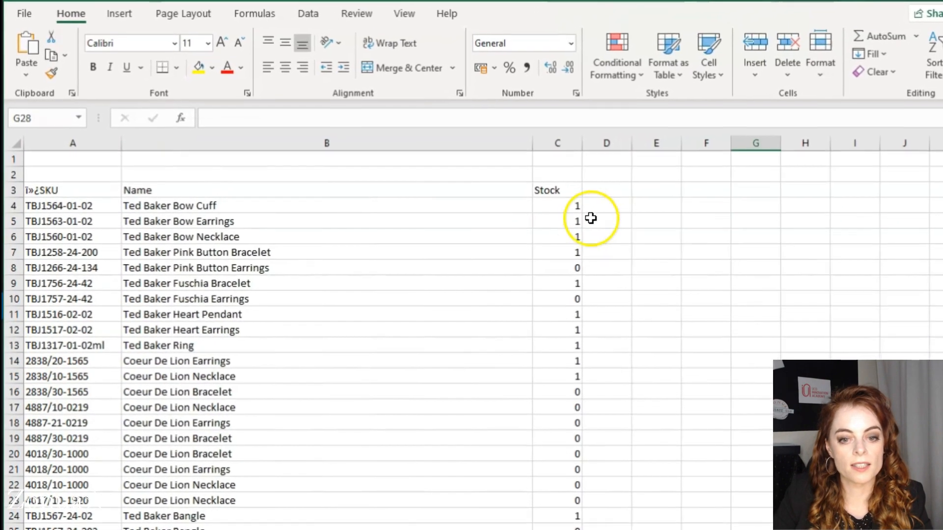
# Step: Set the stock of the Ted Baker Bow Cuff in cell C4 to 5
pyautogui.click(552, 230)
pyautogui.click(576, 204)
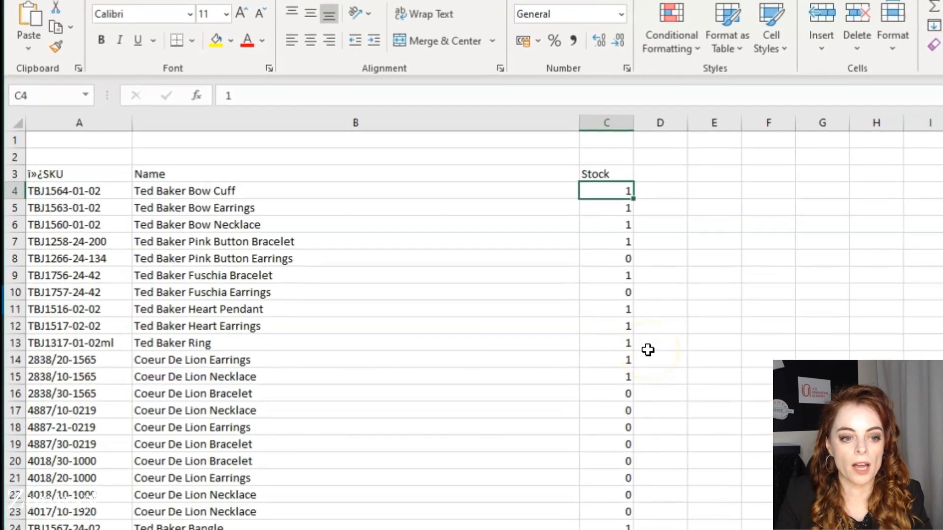
pyautogui.write('5')
pyautogui.click(668, 292)
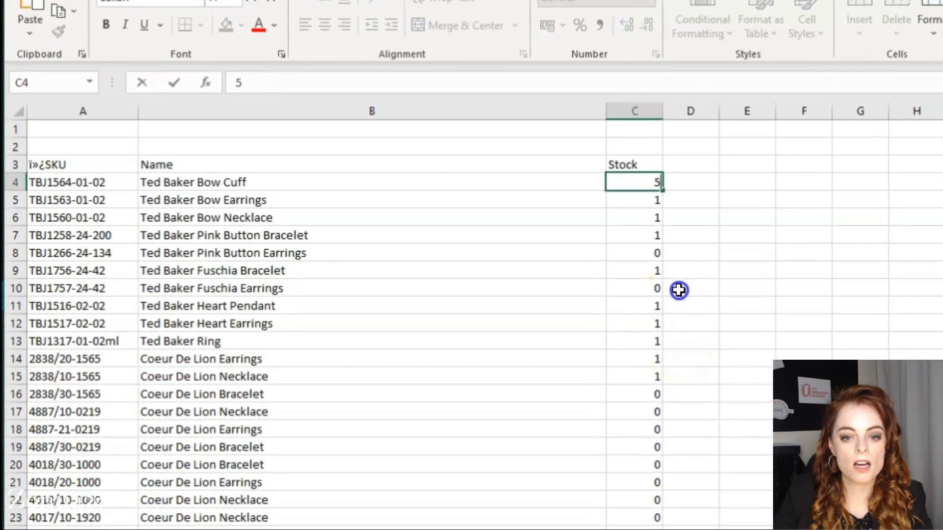
# Step: Set the stock of the Ted Baker Pink Button Earrings in cell C8 to 44
pyautogui.click(651, 250)
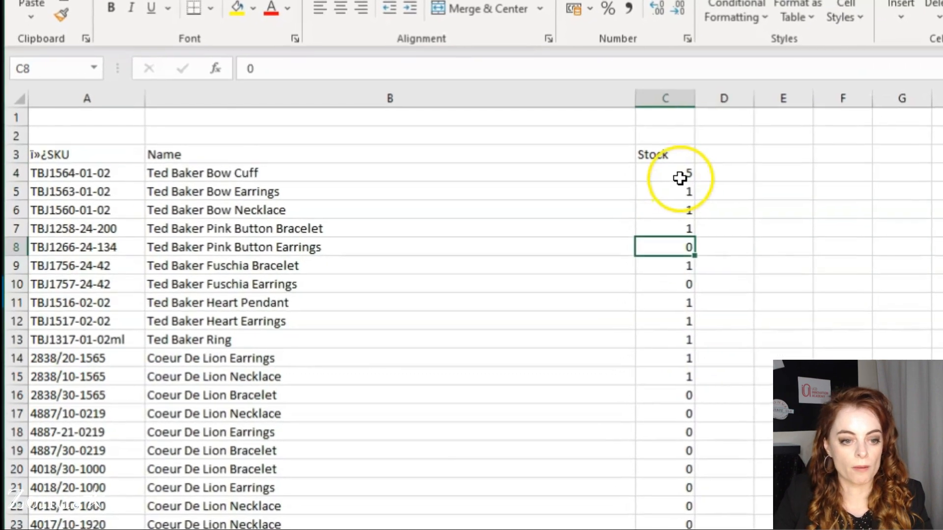
pyautogui.click(656, 181)
pyautogui.click(688, 241)
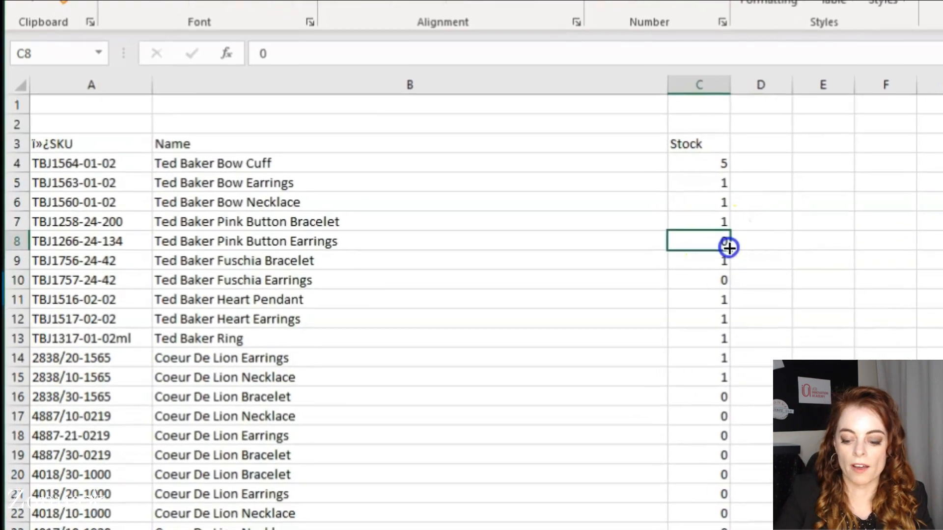
pyautogui.write('44')
pyautogui.click(793, 241)
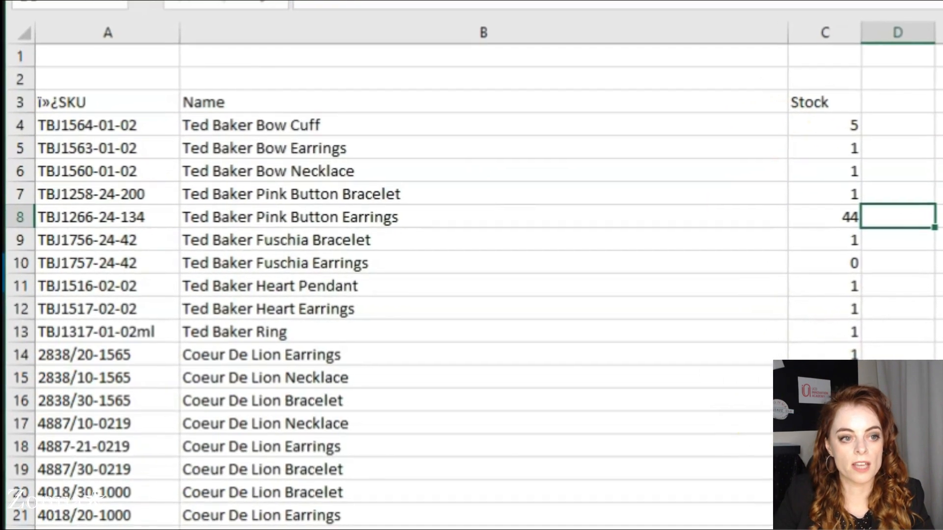
# Step: Save a copy of the spreadsheet as "temp with stock checked 21102020" in comma-delimited CSV format
pyautogui.click(25, 37)
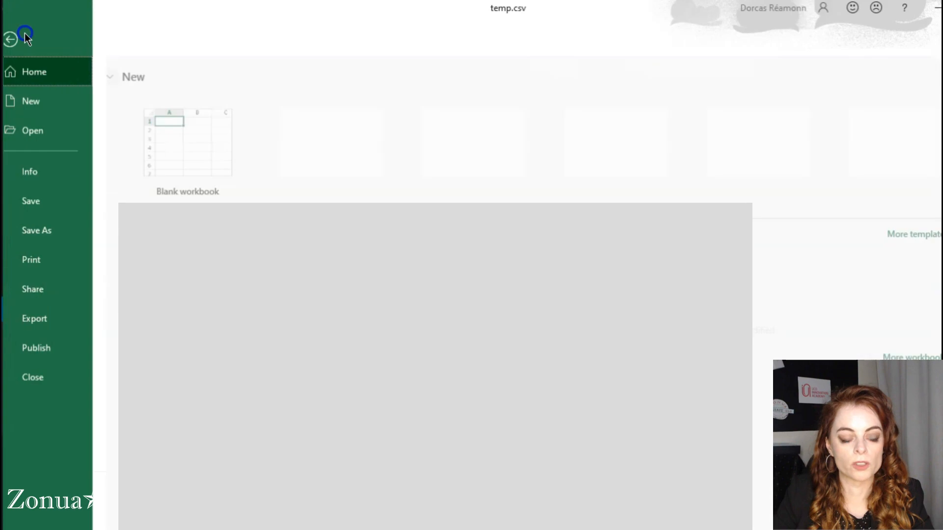
pyautogui.click(59, 231)
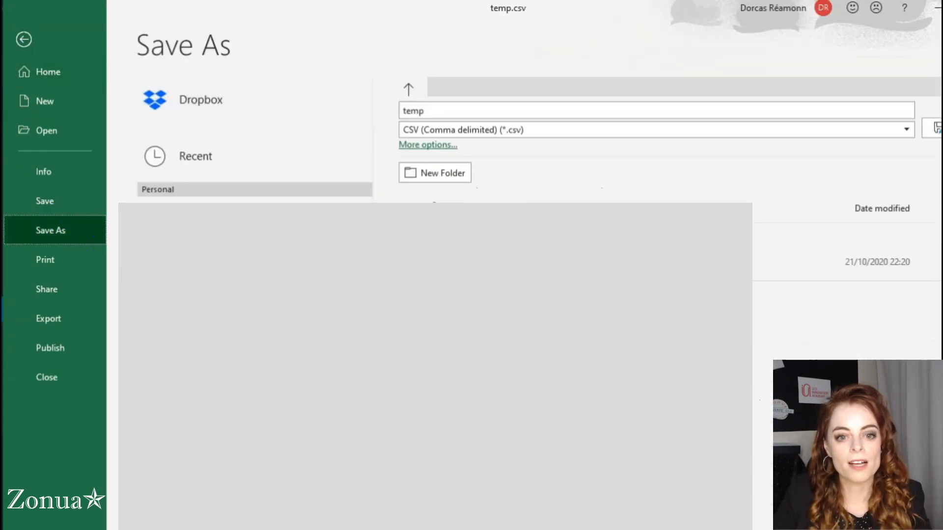
pyautogui.click(487, 110)
pyautogui.click(484, 111)
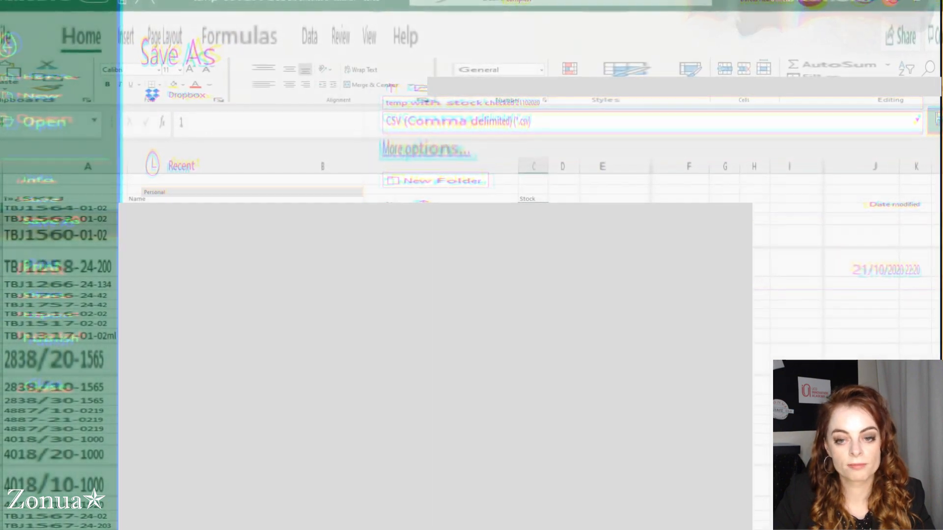
# Step: Switch back to the WooCommerce admin in Chrome and open the product import page from the product list
pyautogui.hotkey('alt', 'Tab')
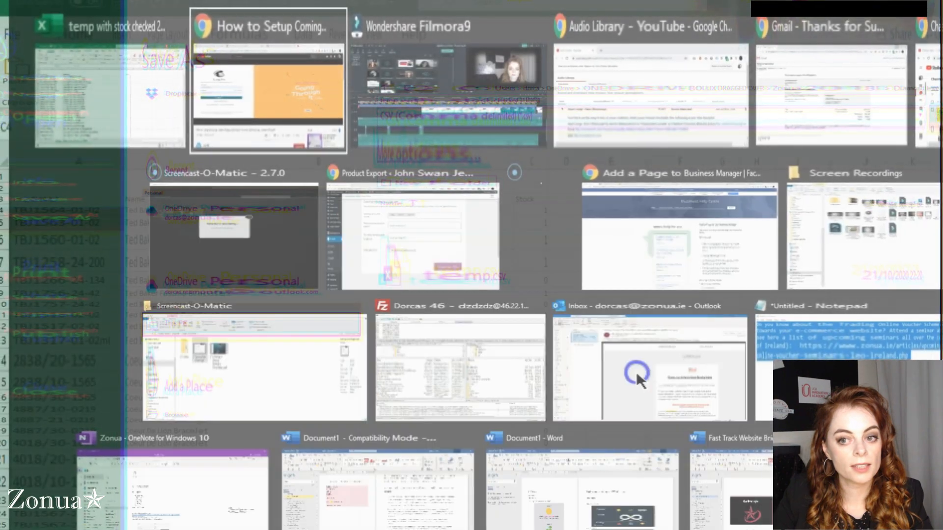
pyautogui.press('Tab')
pyautogui.press('Tab')
pyautogui.press('Tab')
pyautogui.press('Tab')
pyautogui.press('Tab')
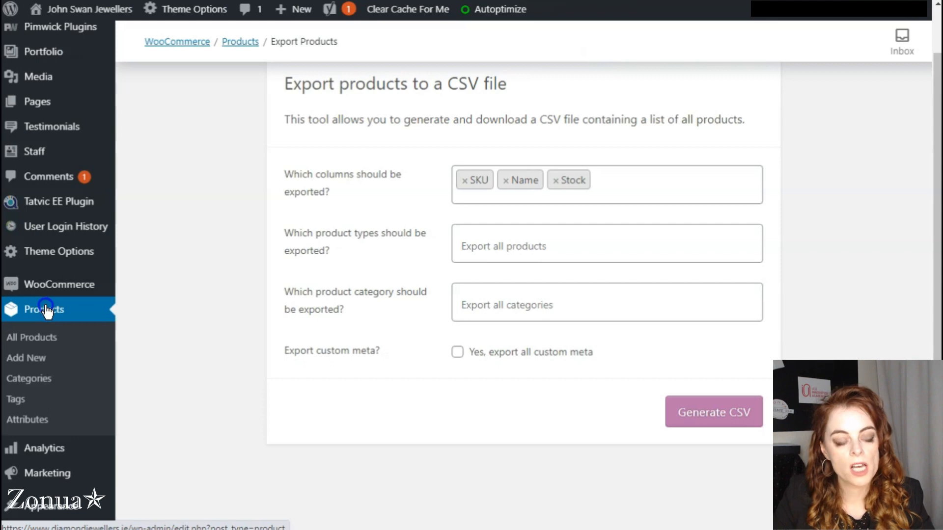
pyautogui.click(80, 317)
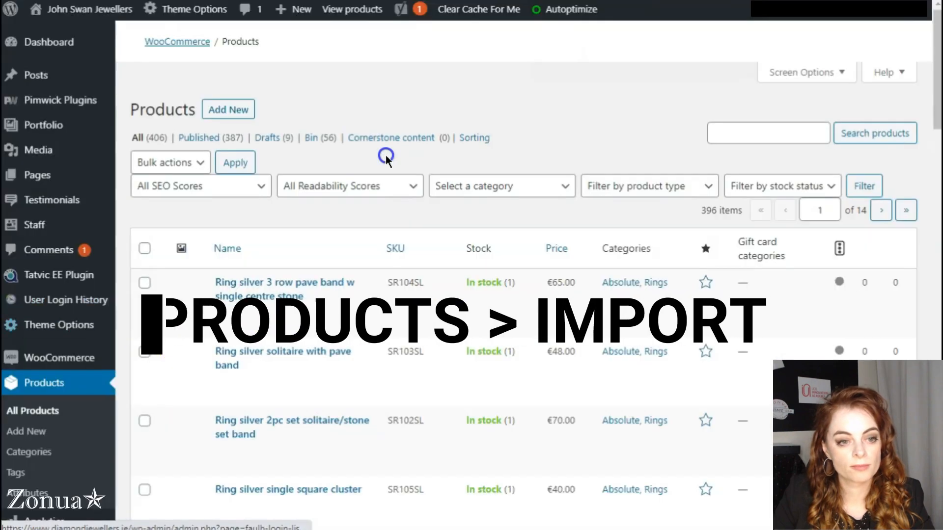
pyautogui.click(228, 106)
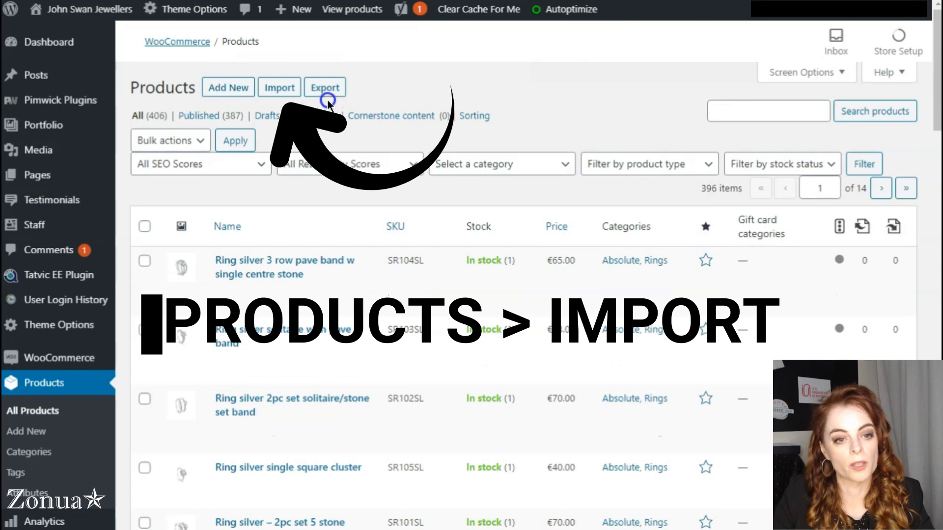
pyautogui.click(282, 86)
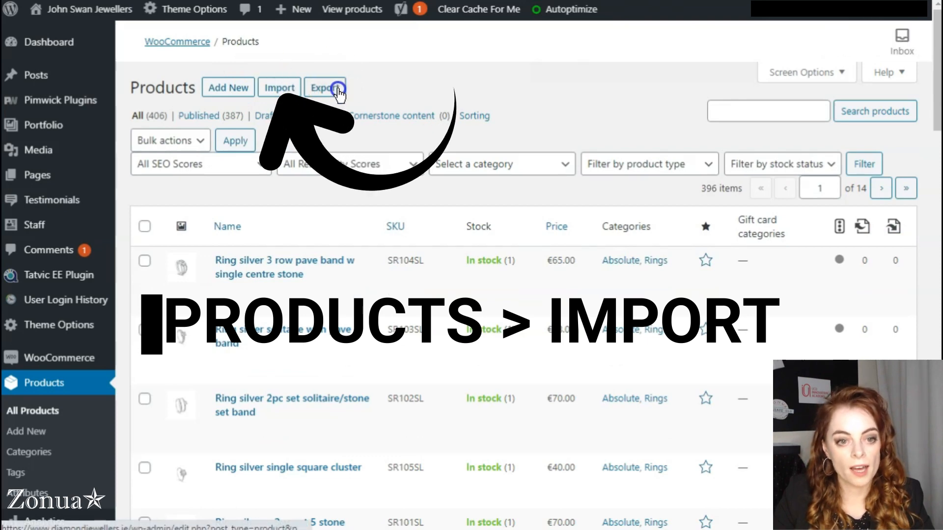
pyautogui.click(280, 88)
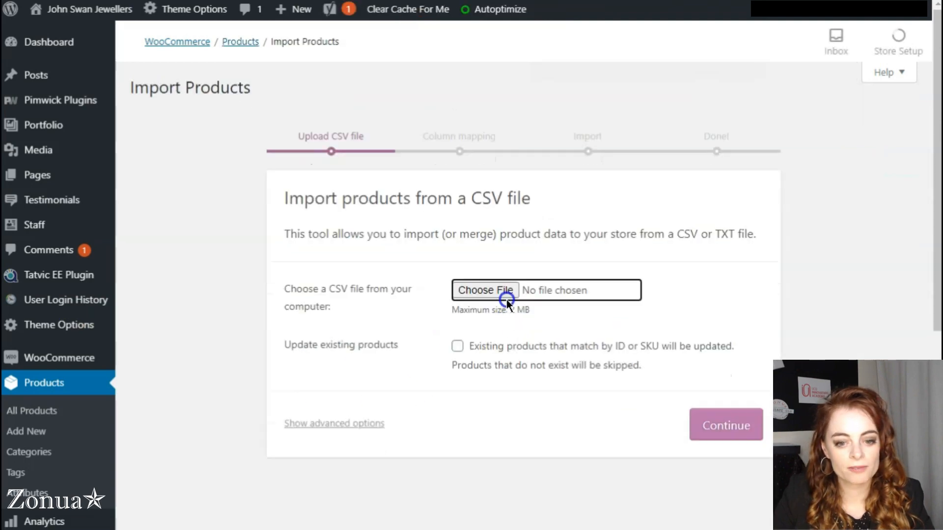
# Step: Choose the stock-checked CSV for import, enable updating existing products by ID or SKU, and continue to column mapping
pyautogui.click(507, 292)
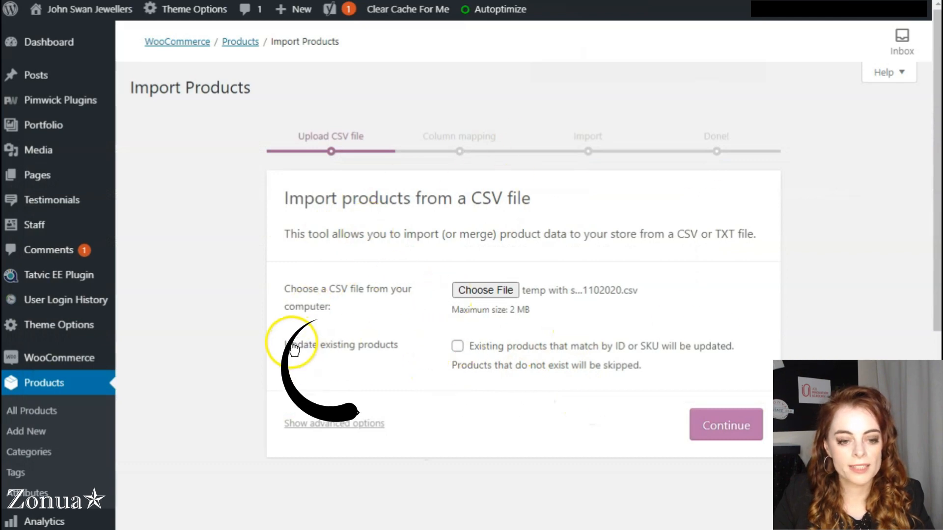
pyautogui.click(458, 346)
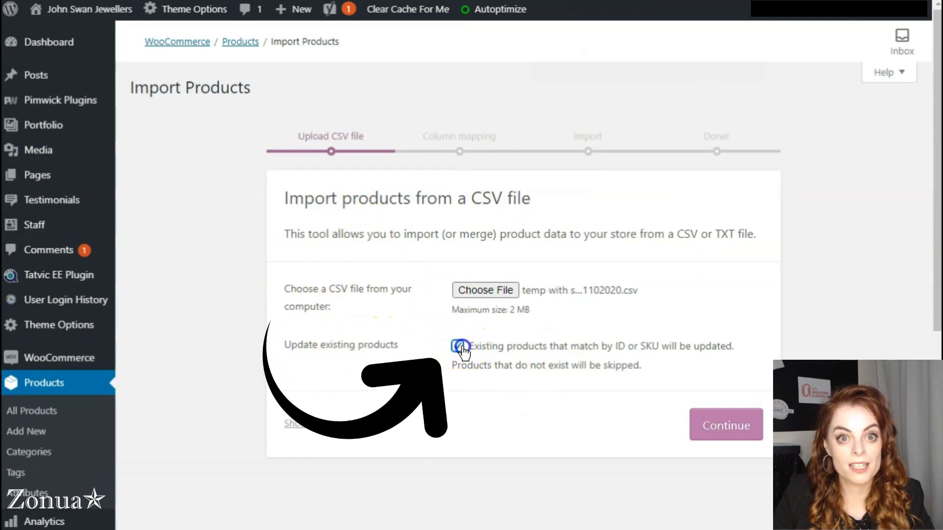
pyautogui.click(742, 432)
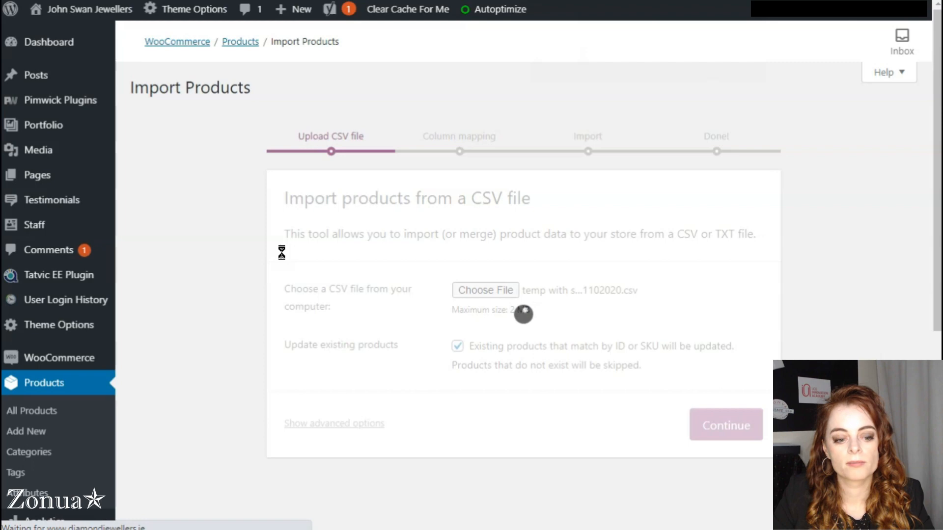
pyautogui.scroll(-1, 266, 267)
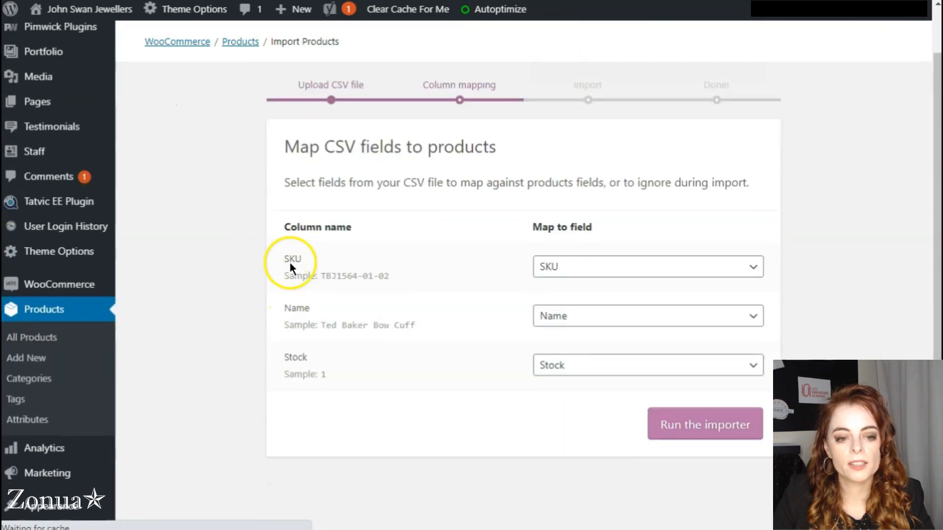
# Step: Run the import with the CSV's SKU, Name and Stock columns mapped to the matching product fields
pyautogui.scroll(-1, 280, 273)
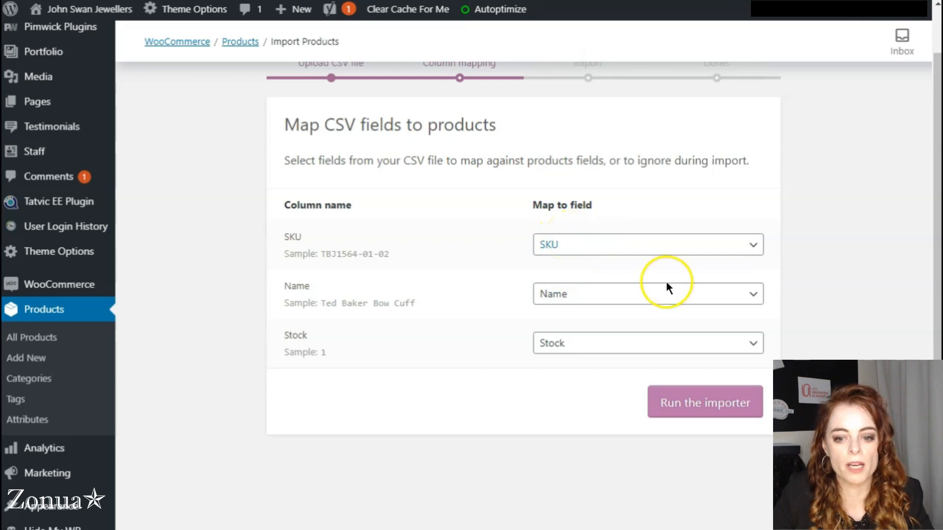
pyautogui.click(714, 410)
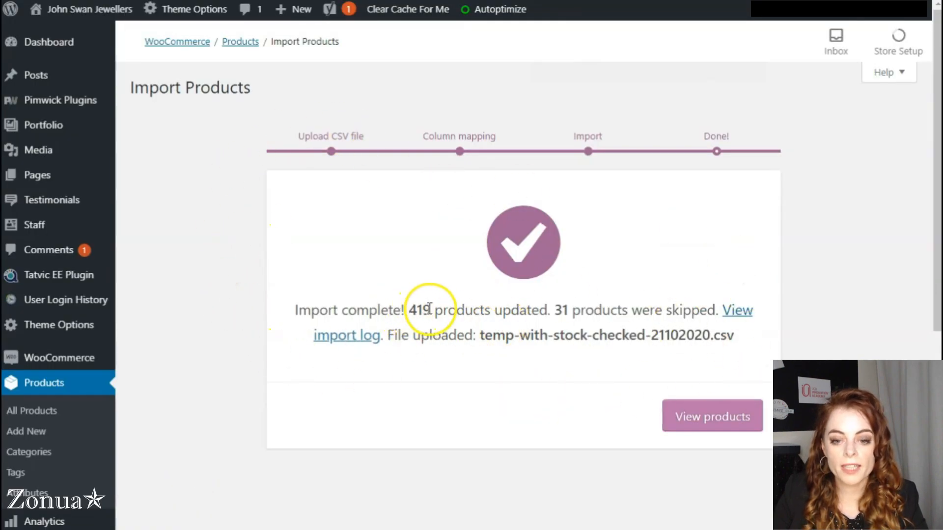
# Step: Open the import log and review the skipped products and their reasons for failure
pyautogui.click(737, 310)
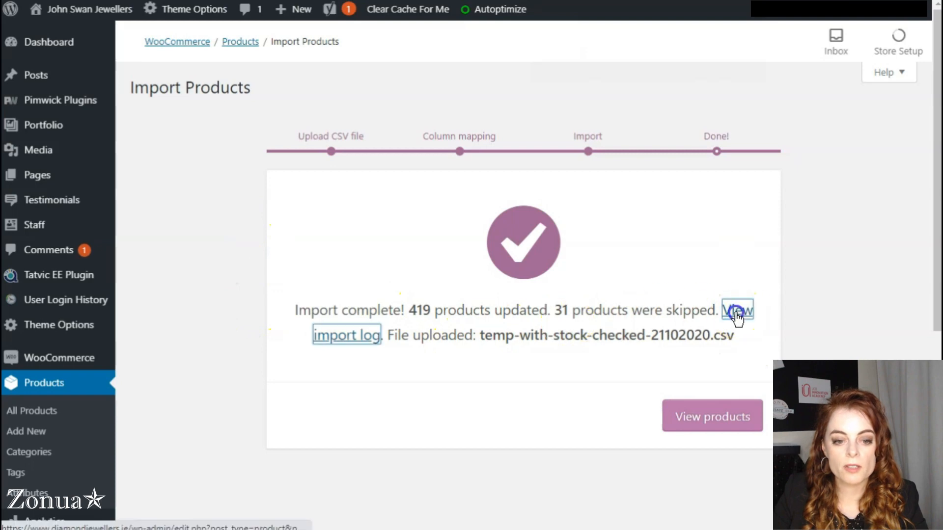
pyautogui.scroll(-3, 386, 354)
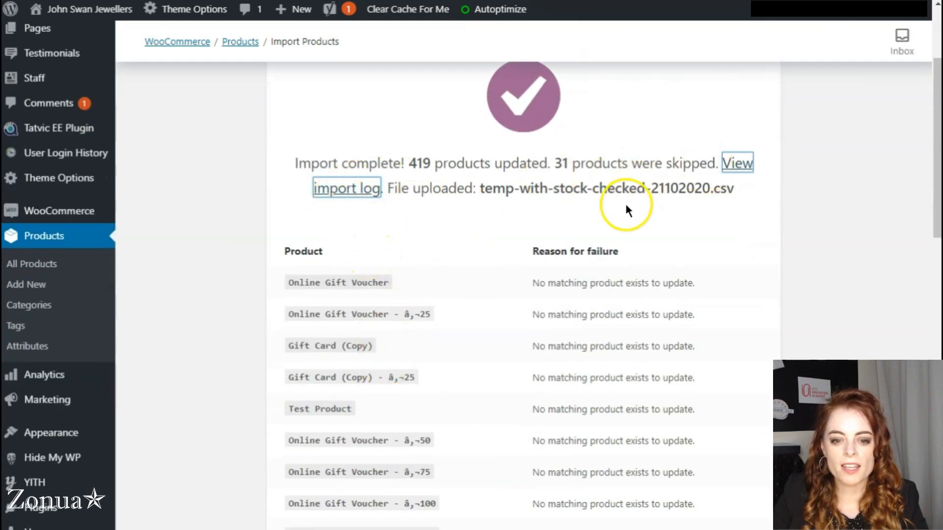
pyautogui.scroll(-7, 451, 244)
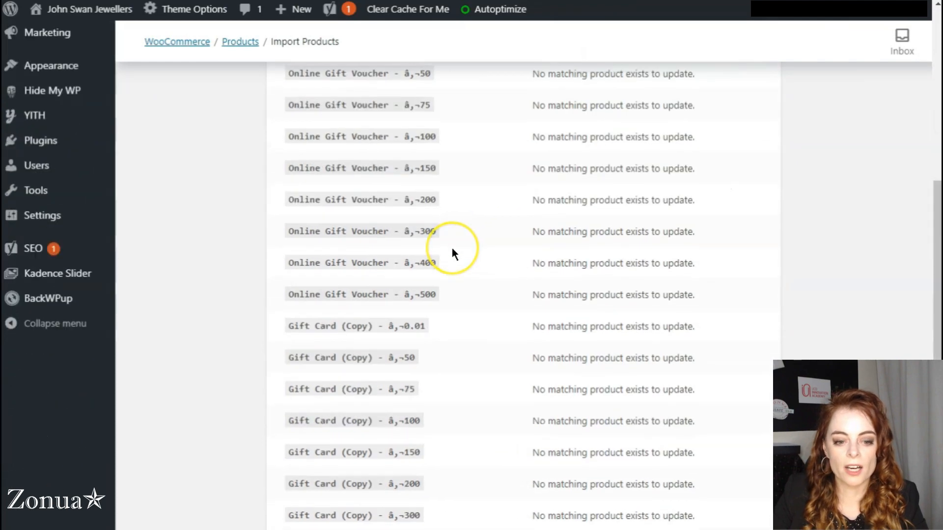
pyautogui.scroll(-8, 452, 248)
pyautogui.scroll(20, 458, 252)
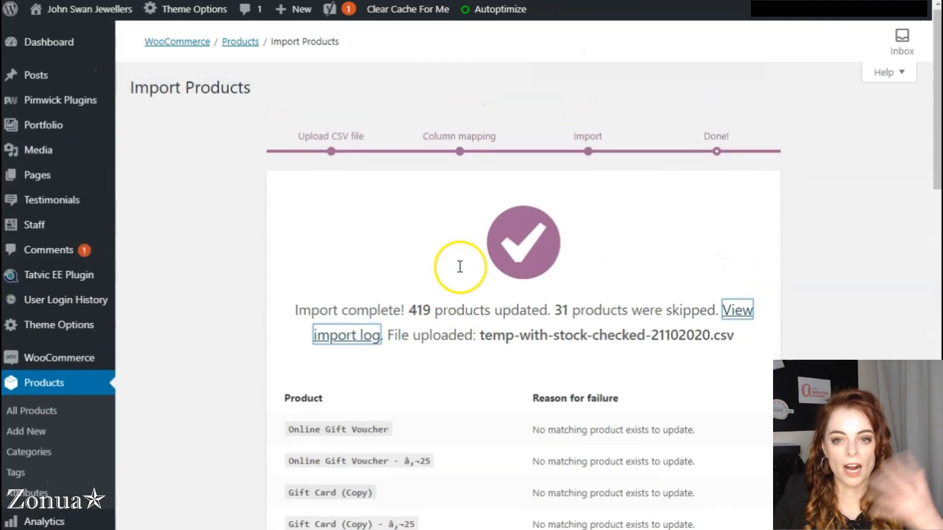
# Step: Leave the import results and open the store's product list
pyautogui.scroll(-10, 750, 429)
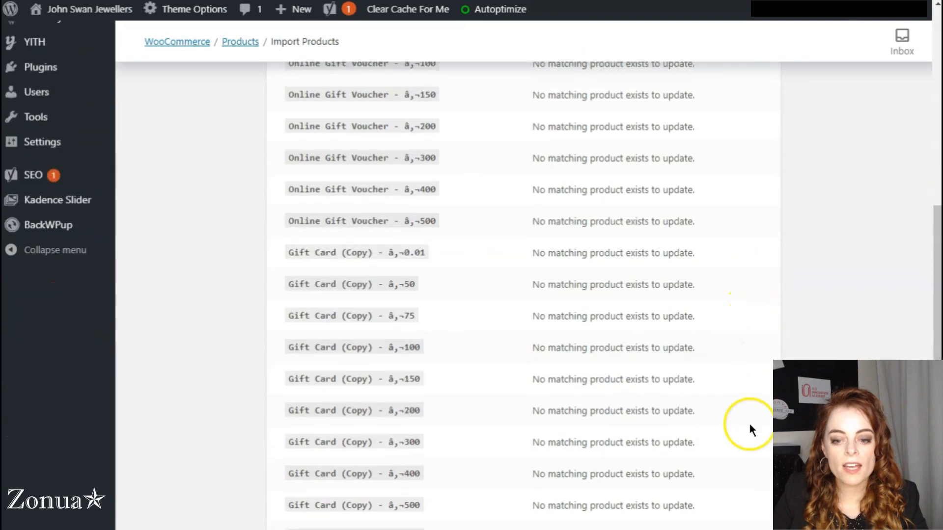
pyautogui.scroll(-6, 750, 430)
pyautogui.click(737, 427)
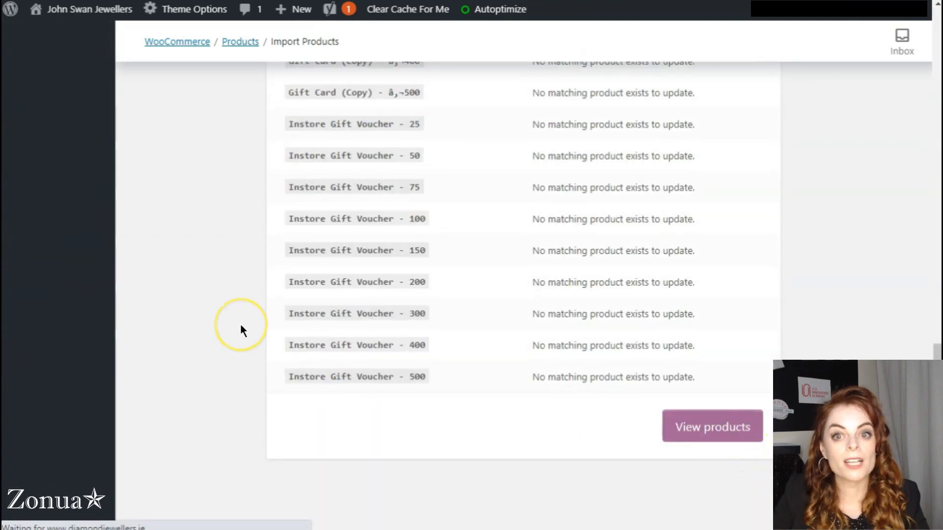